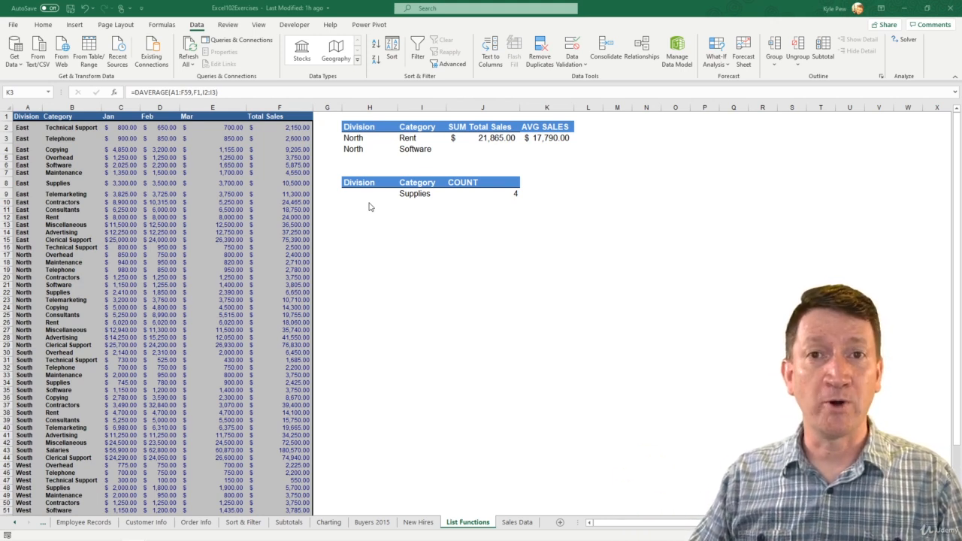
- Insert two blank rows above the data table's header row and increase the height of row 1
{"action": "left_click", "coordinate": [6, 117]}
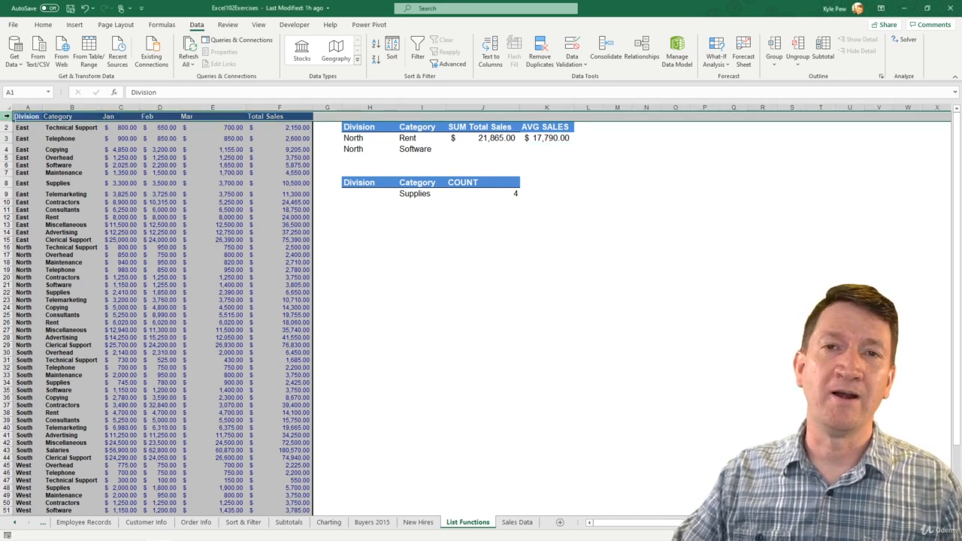
{"action": "right_click", "coordinate": [6, 116]}
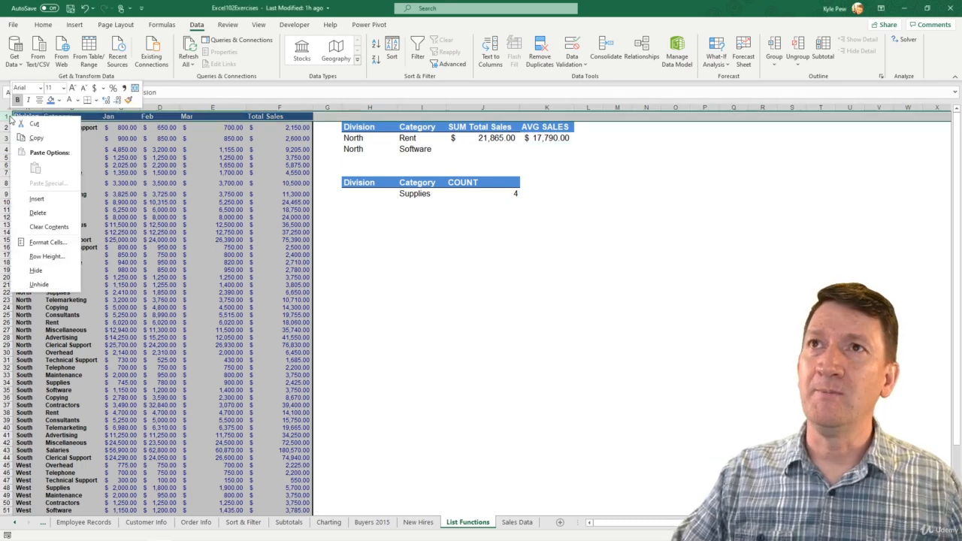
{"action": "left_click", "coordinate": [27, 195]}
{"action": "right_click", "coordinate": [8, 115]}
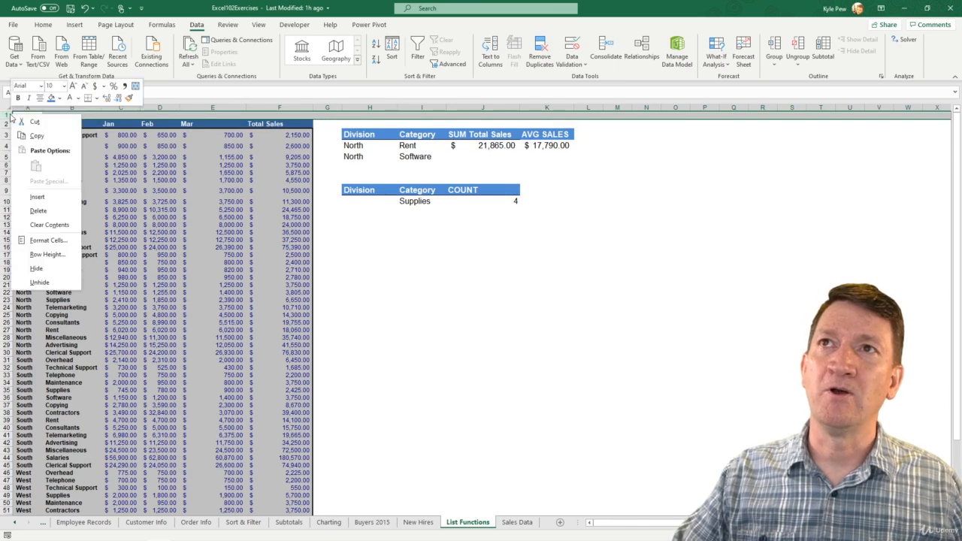
{"action": "left_click", "coordinate": [37, 196]}
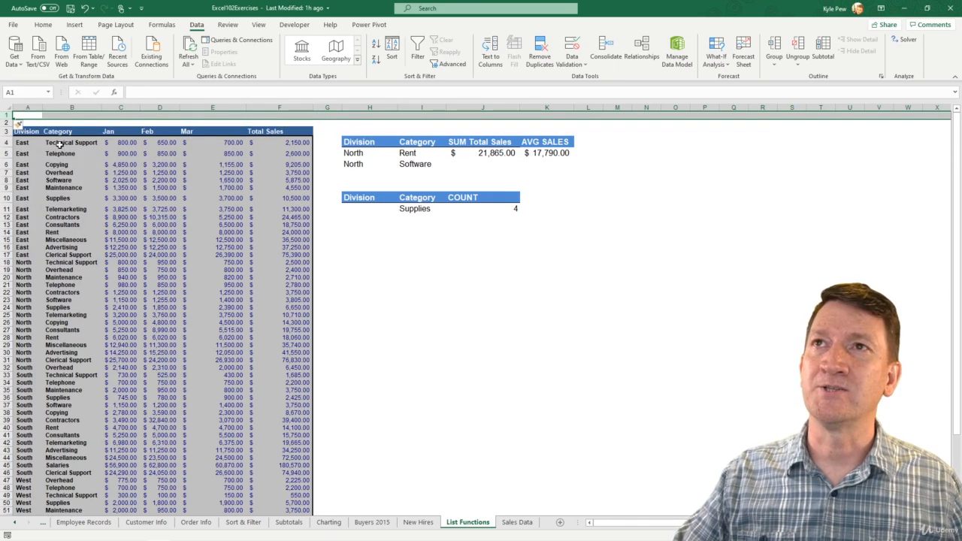
{"action": "left_click_drag", "start_coordinate": [4, 119], "coordinate": [3, 131]}
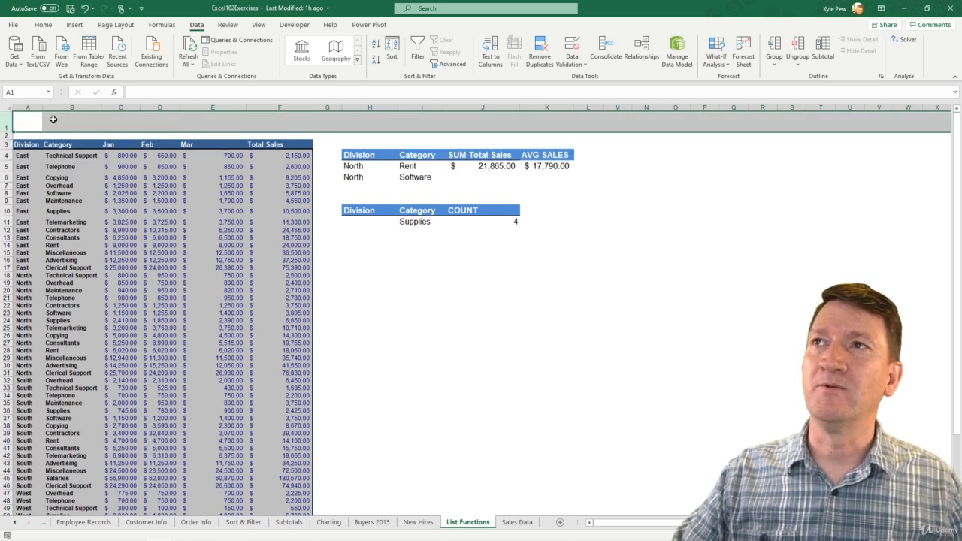
- Enter =SUM(F4:F61) in cell E1 to total the whole Total Sales column
{"action": "left_click", "coordinate": [218, 122]}
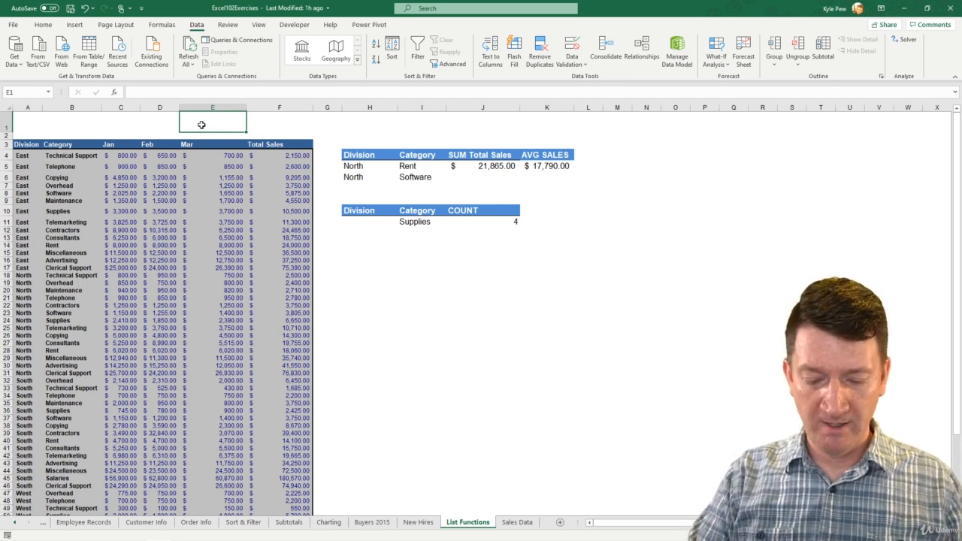
{"action": "type", "text": "=SUM"}
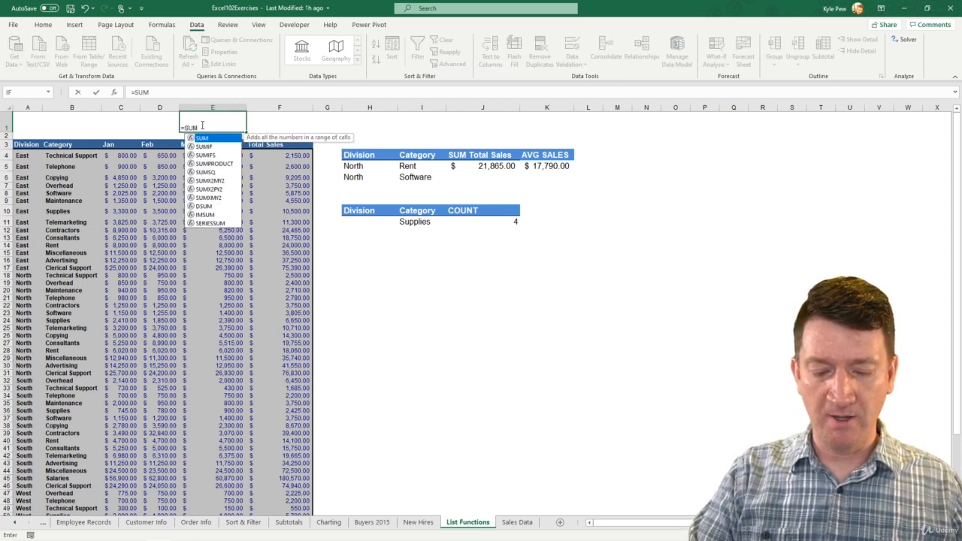
{"action": "type", "text": "("}
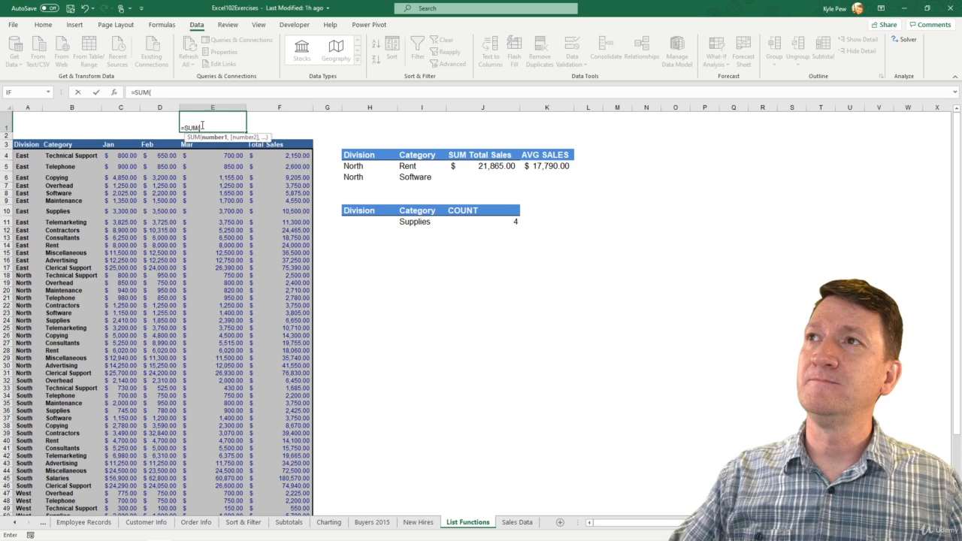
{"action": "left_click", "coordinate": [269, 156]}
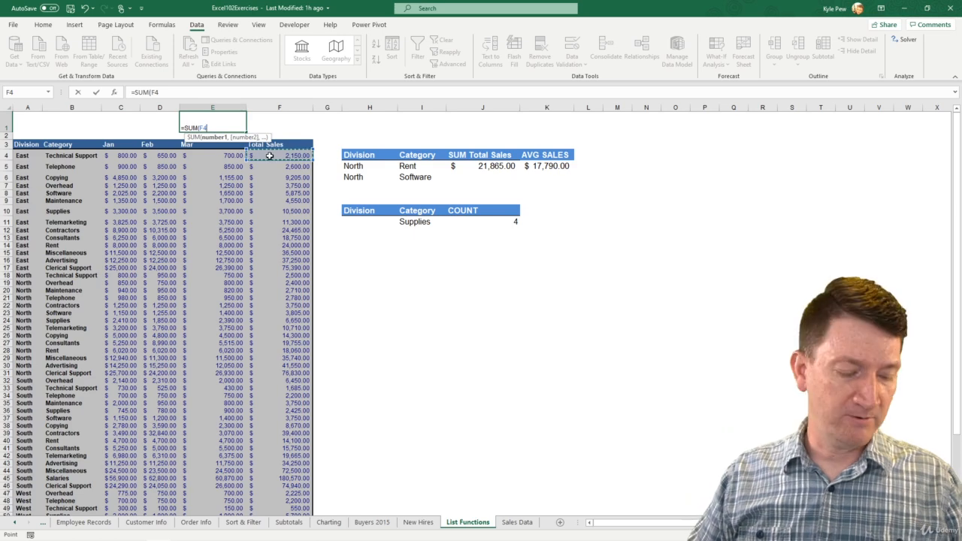
{"action": "key", "text": "ctrl+shift+Down"}
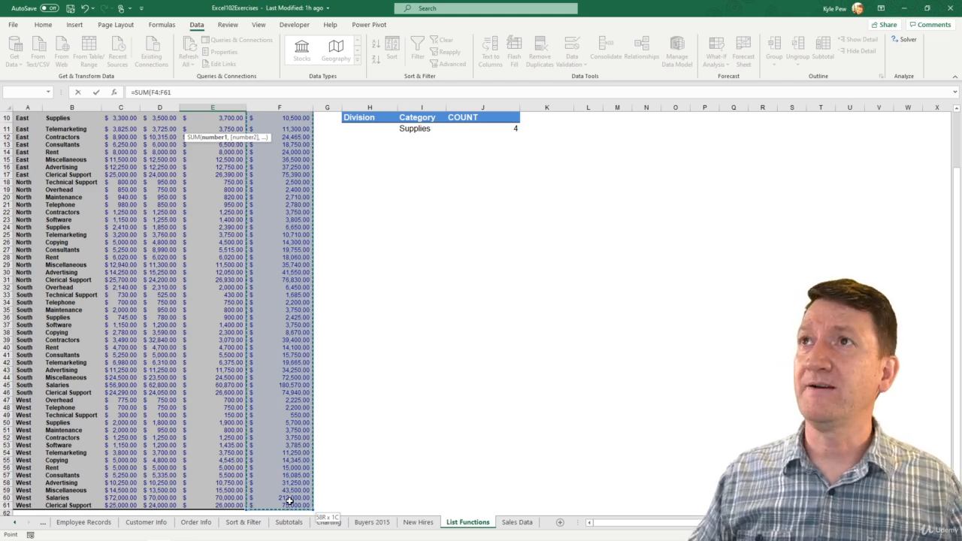
{"action": "key", "text": "Escape"}
{"action": "scroll", "coordinate": [621, 455], "scroll_direction": "down", "scroll_amount": 1}
{"action": "scroll", "coordinate": [621, 456], "scroll_direction": "up", "scroll_amount": 2}
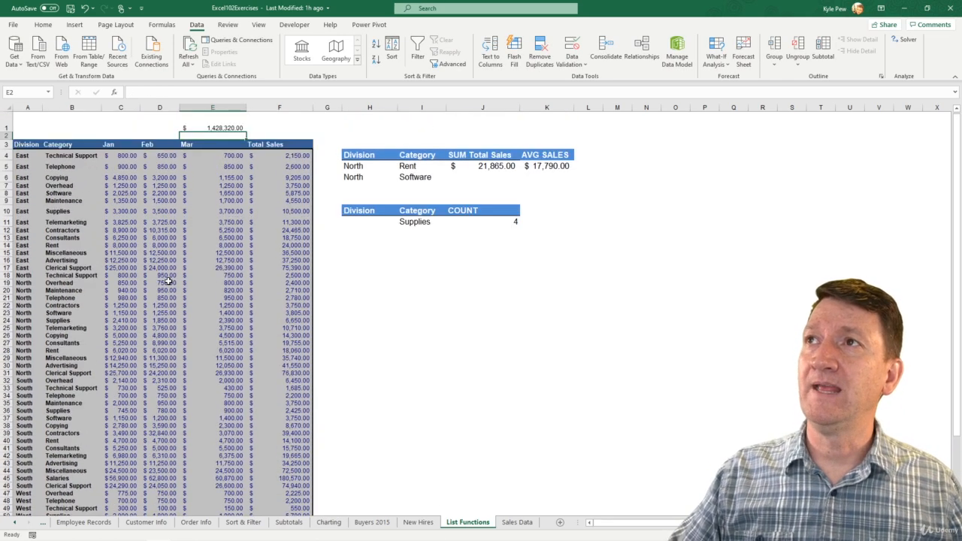
- Format cells E1:F1 with font size 16 and bold
{"action": "left_click", "coordinate": [211, 127]}
{"action": "left_click_drag", "start_coordinate": [214, 123], "coordinate": [252, 120]}
{"action": "left_click", "coordinate": [44, 25]}
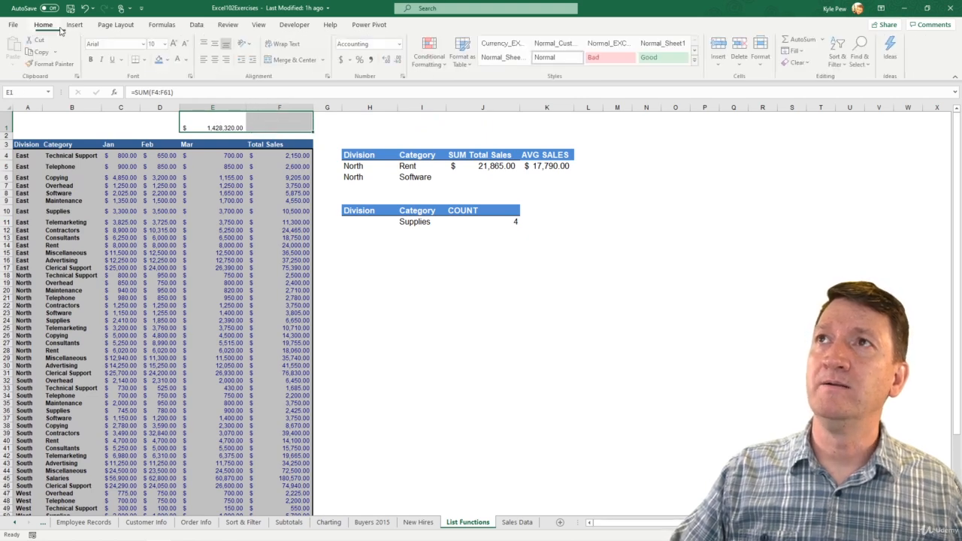
{"action": "left_click", "coordinate": [176, 44]}
{"action": "left_click", "coordinate": [176, 44]}
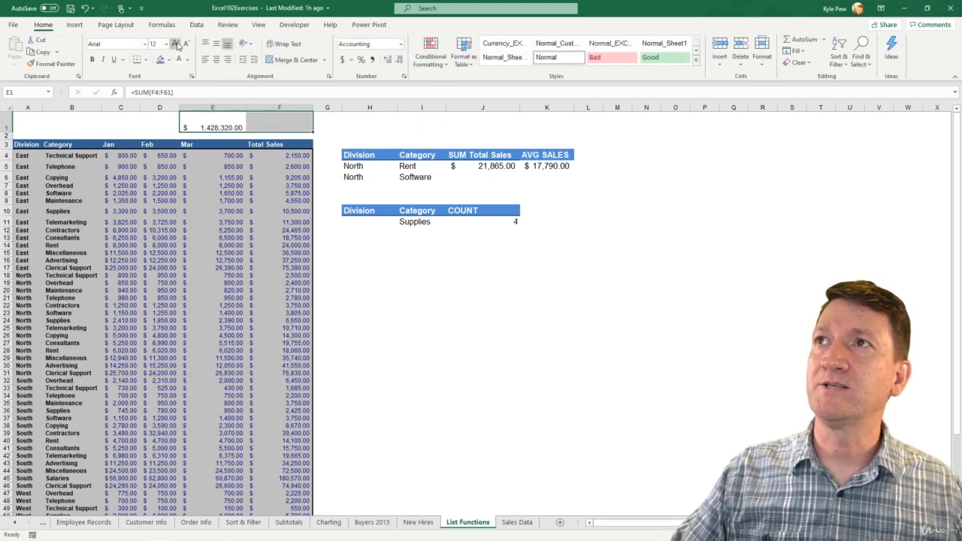
{"action": "left_click", "coordinate": [176, 43]}
{"action": "left_click", "coordinate": [176, 44]}
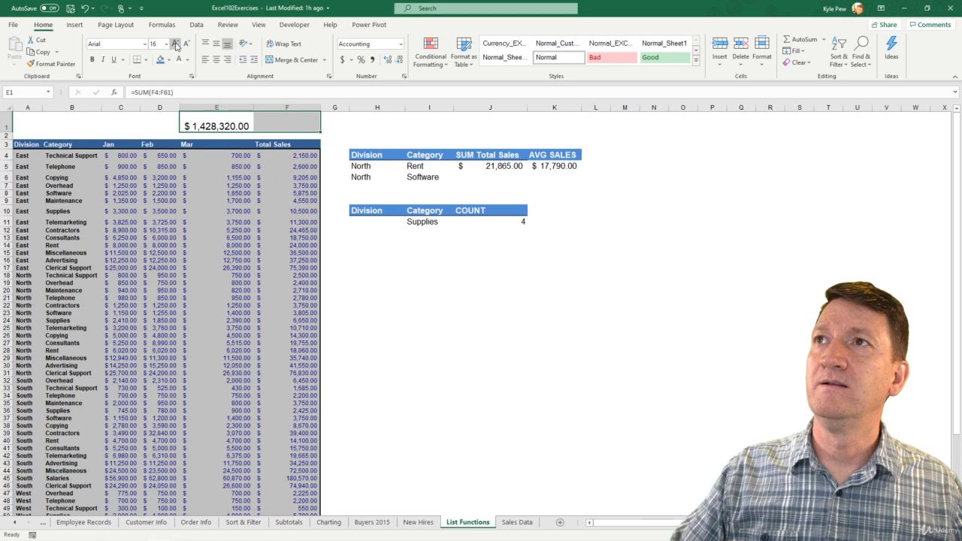
{"action": "left_click", "coordinate": [92, 58]}
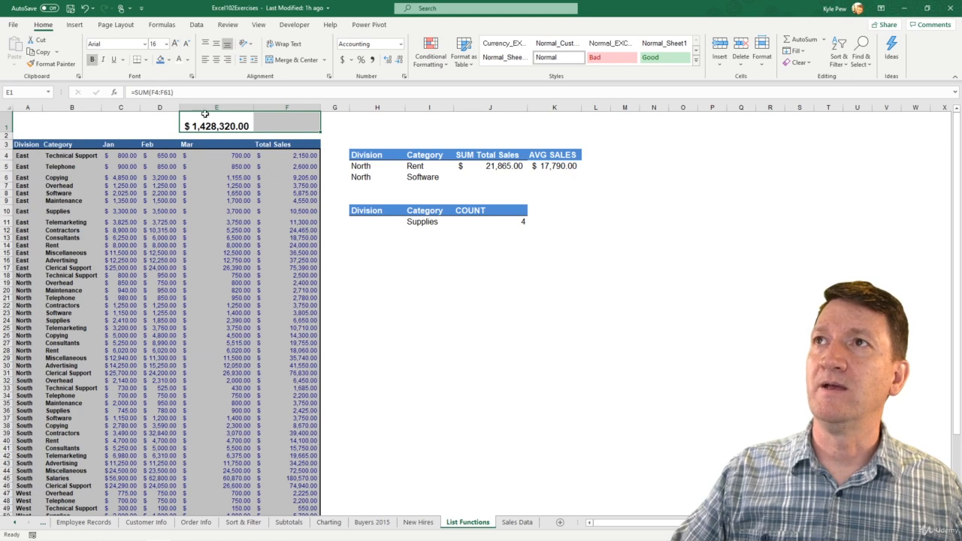
- Review the SUM formula in E1, the DSUM formula in J5 and its Category criteria cells
{"action": "left_click", "coordinate": [262, 124]}
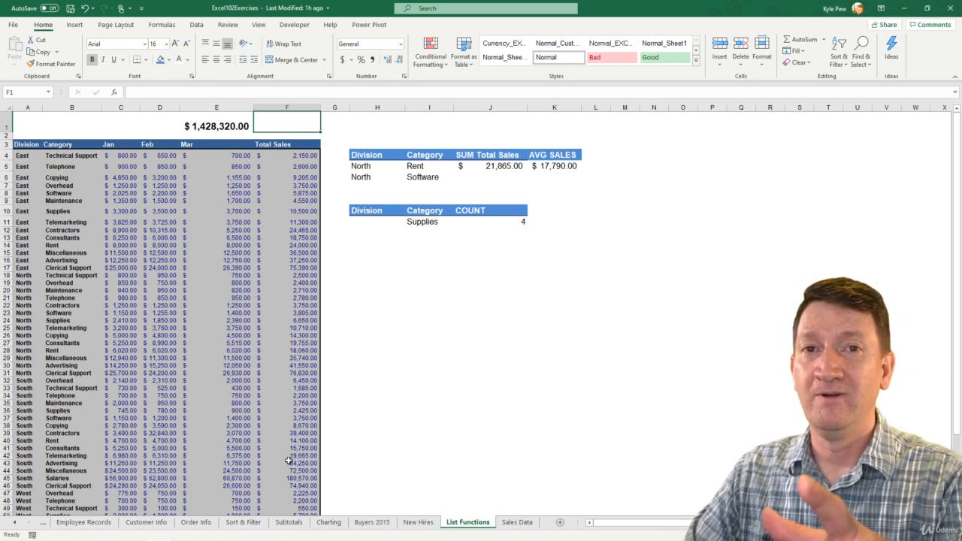
{"action": "left_click", "coordinate": [218, 124]}
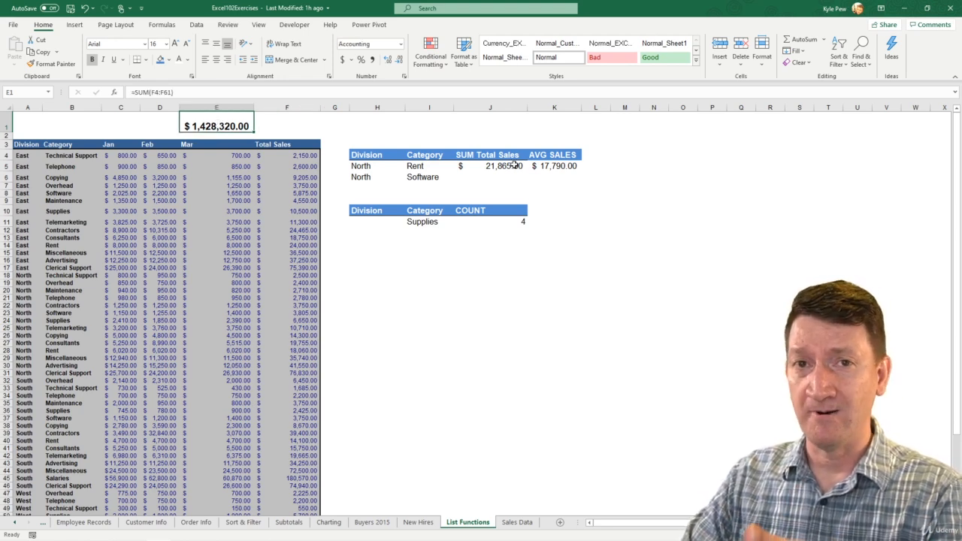
{"action": "left_click", "coordinate": [513, 165]}
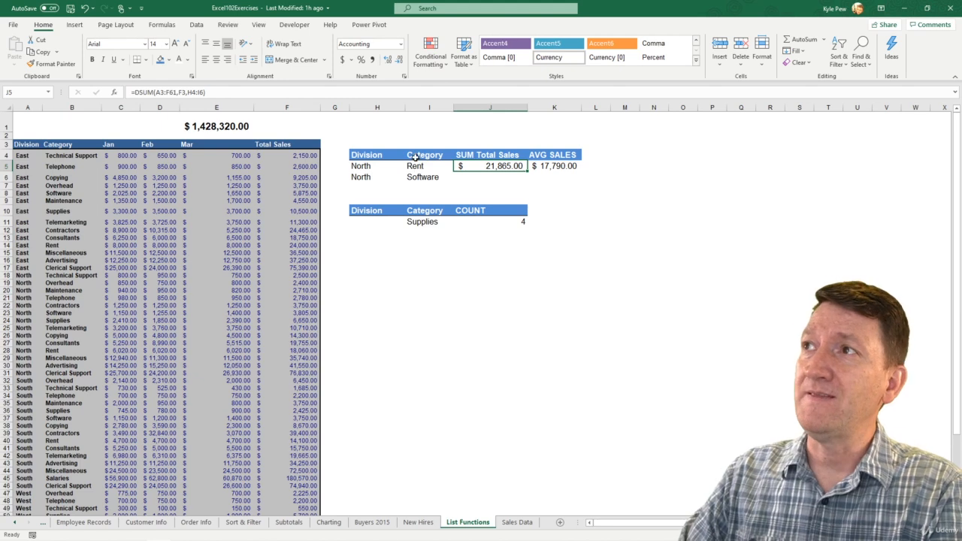
{"action": "left_click_drag", "start_coordinate": [412, 155], "coordinate": [415, 167]}
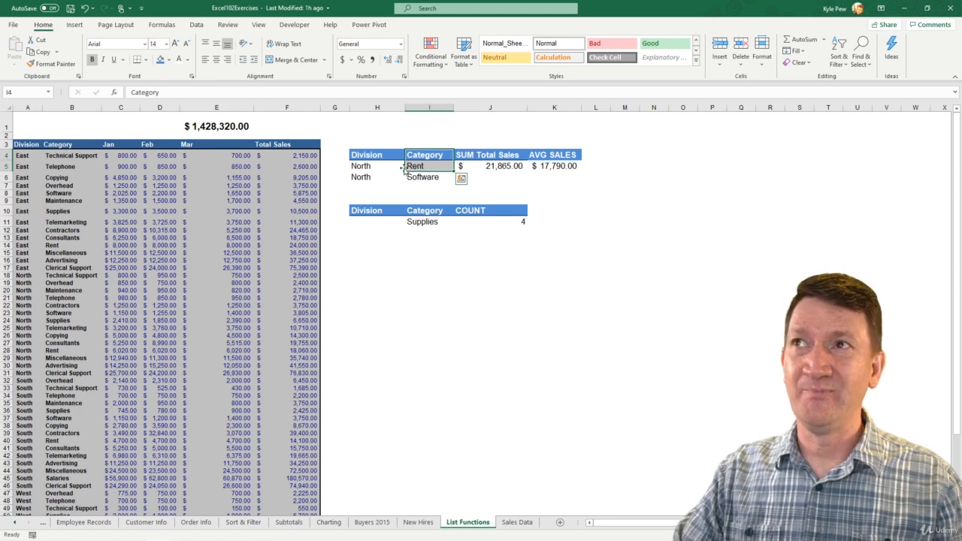
- Start a SUBTOTAL formula in cell F1 and open its Function Arguments dialog
{"action": "left_click", "coordinate": [269, 125]}
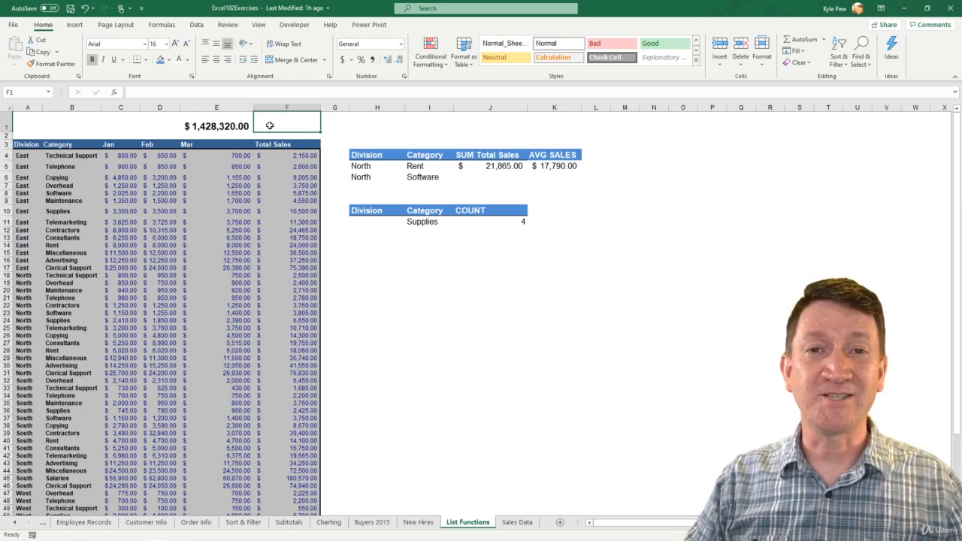
{"action": "type", "text": "=sub"}
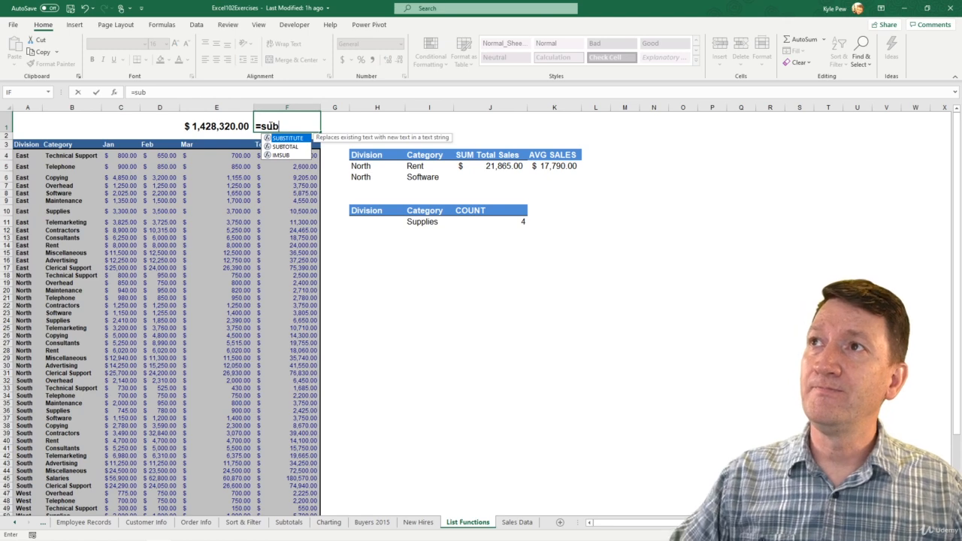
{"action": "double_click", "coordinate": [285, 147]}
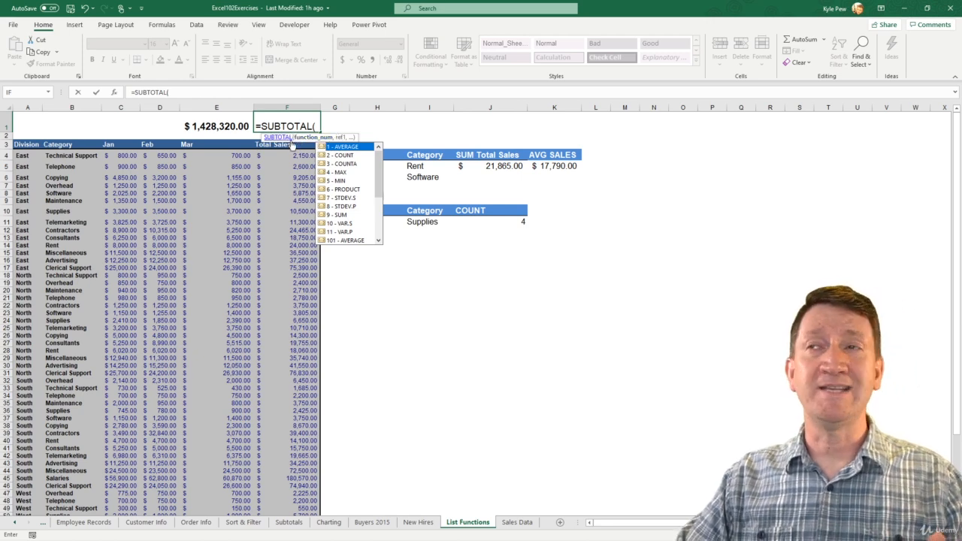
{"action": "left_click", "coordinate": [115, 92]}
{"action": "left_click_drag", "start_coordinate": [361, 212], "coordinate": [223, 166]}
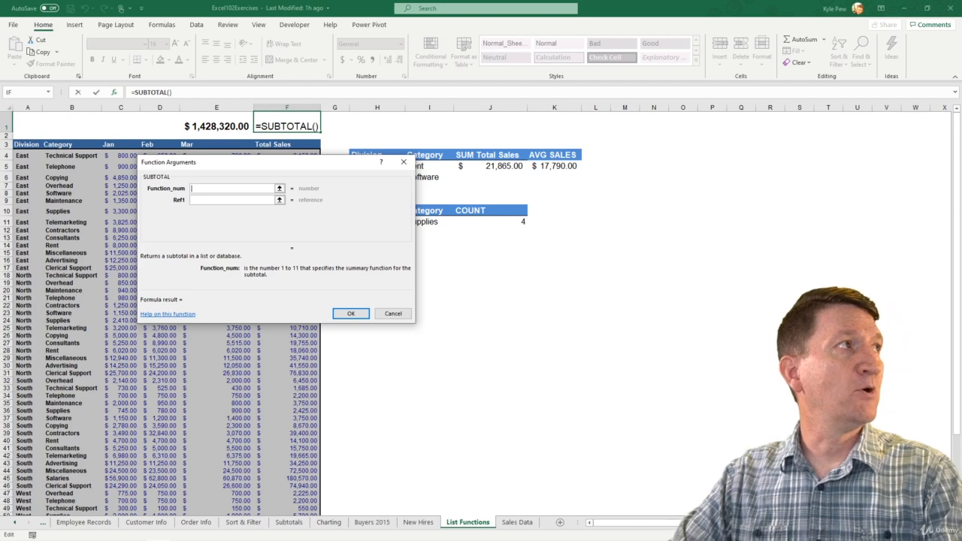
- Examine the function number table in the browser's SUBTOTAL support article, comparing codes that include and ignore hidden values
{"action": "left_click_drag", "start_coordinate": [0, 98], "coordinate": [508, 43]}
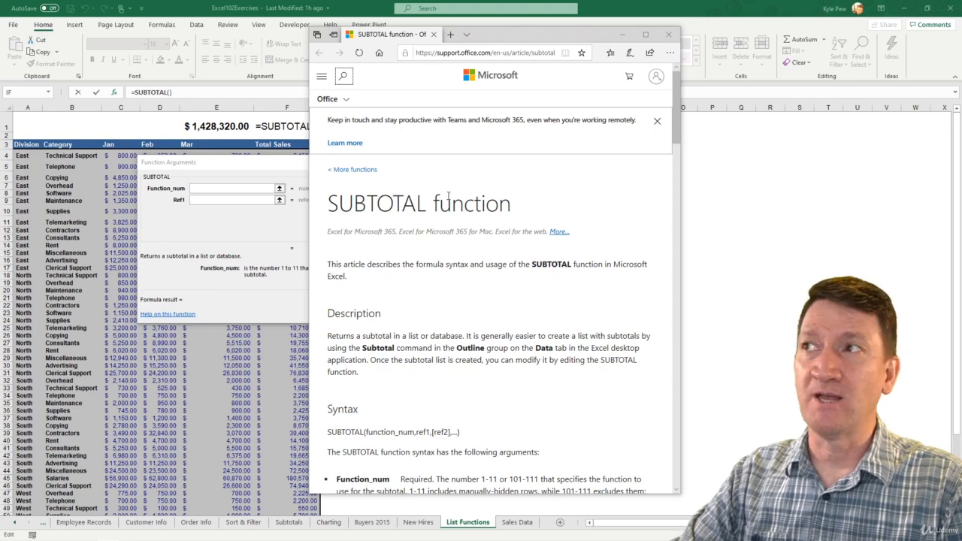
{"action": "scroll", "coordinate": [406, 283], "scroll_direction": "down", "scroll_amount": 6}
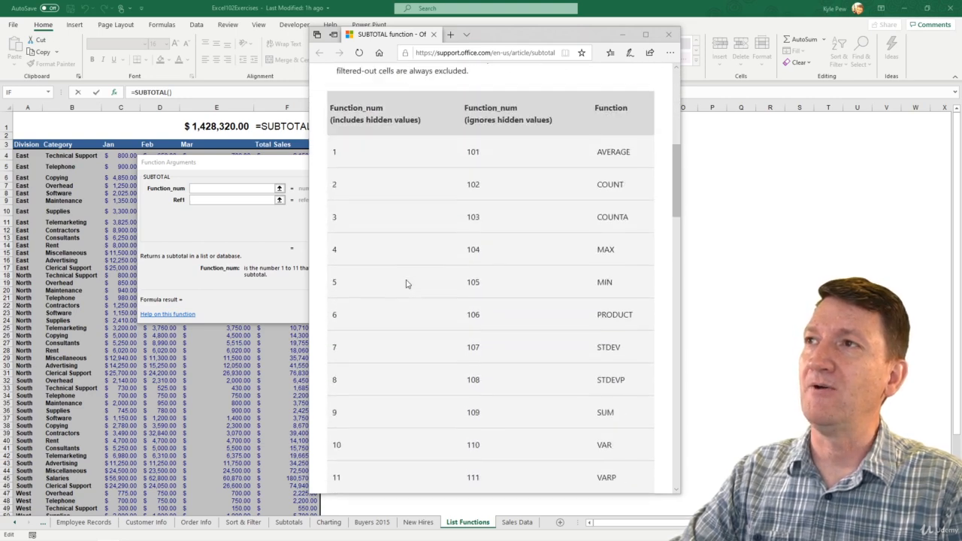
{"action": "scroll", "coordinate": [405, 282], "scroll_direction": "up", "scroll_amount": 1}
{"action": "scroll", "coordinate": [406, 282], "scroll_direction": "down", "scroll_amount": 1}
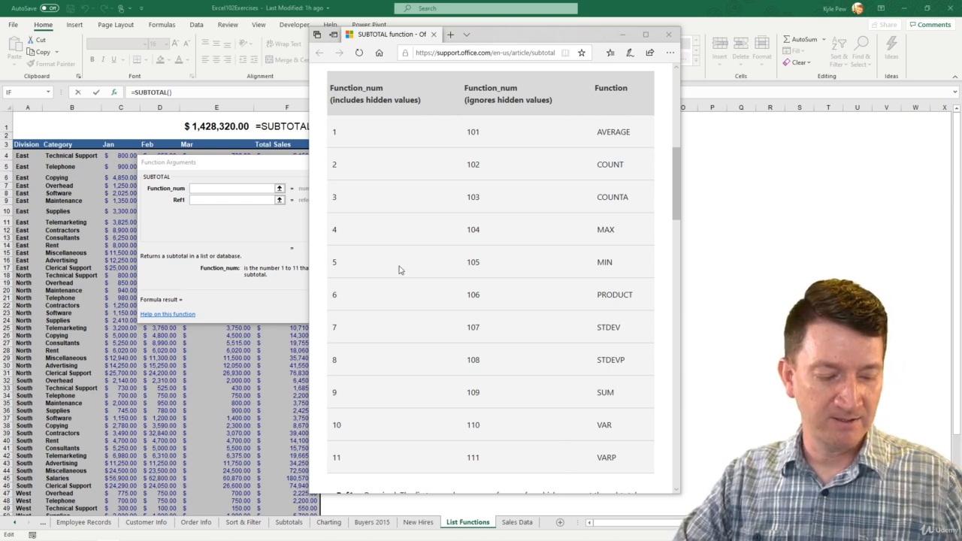
{"action": "left_click_drag", "start_coordinate": [329, 93], "coordinate": [426, 111]}
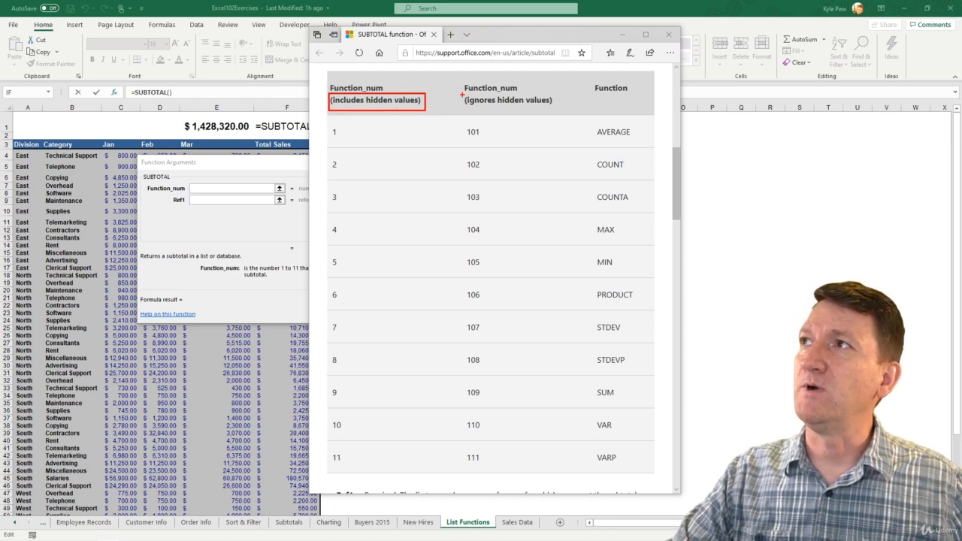
{"action": "left_click_drag", "start_coordinate": [461, 93], "coordinate": [560, 112]}
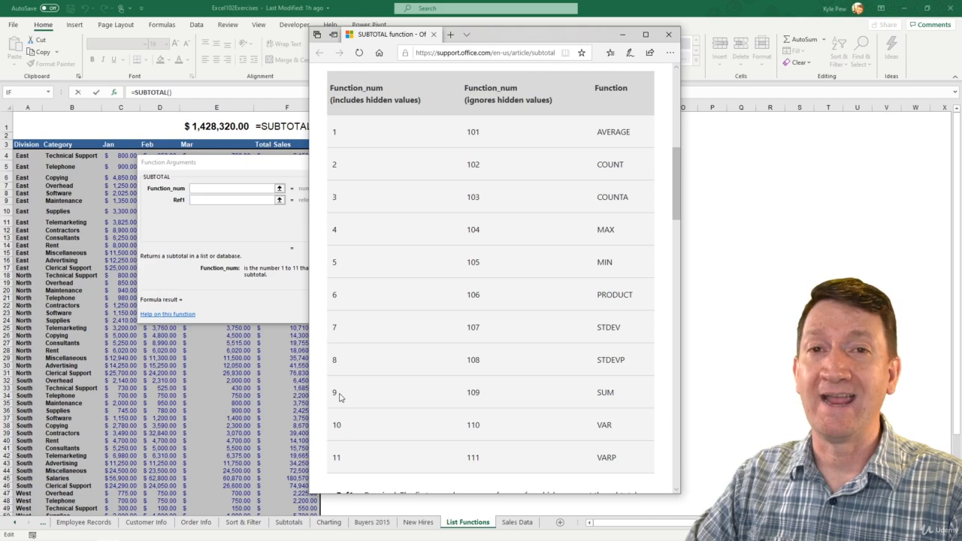
{"action": "left_click_drag", "start_coordinate": [515, 34], "coordinate": [0, 35]}
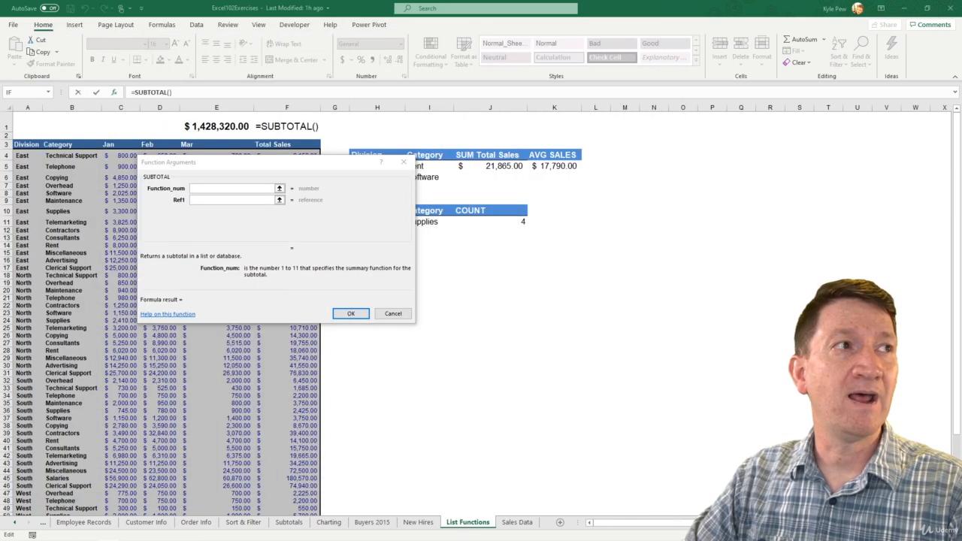
- Complete the SUBTOTAL formula in F1 with function number 9 and range F4:F61, and apply the Accounting number format to the cell
{"action": "left_click", "coordinate": [198, 188]}
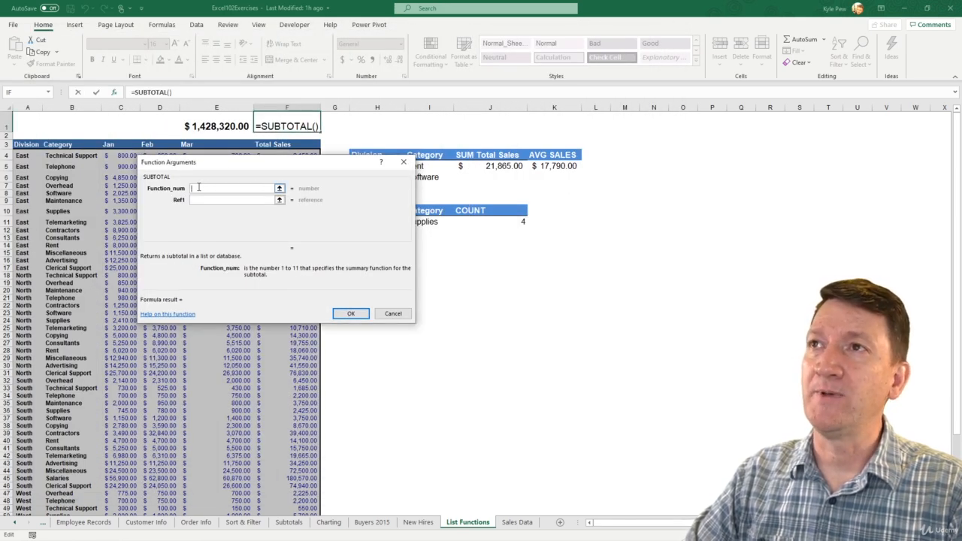
{"action": "type", "text": "9"}
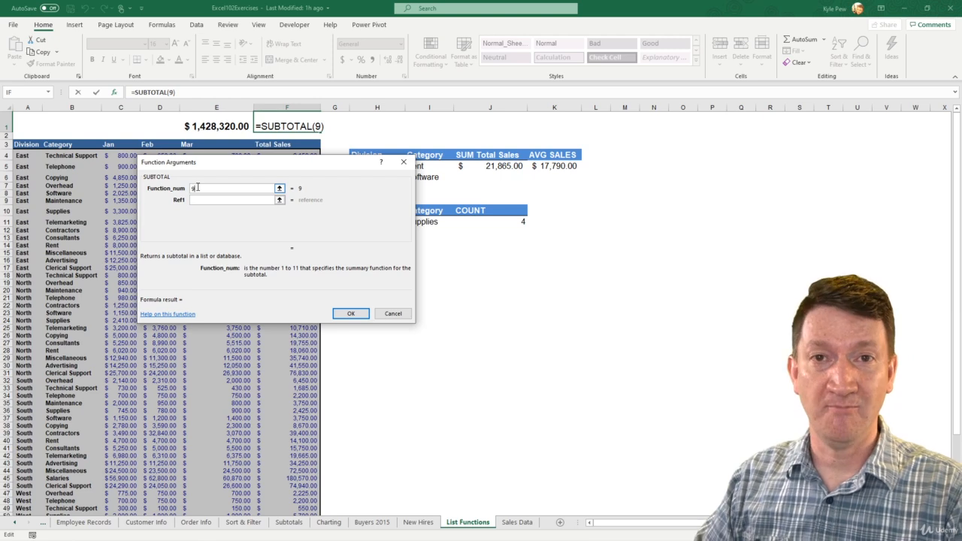
{"action": "key", "text": "Tab"}
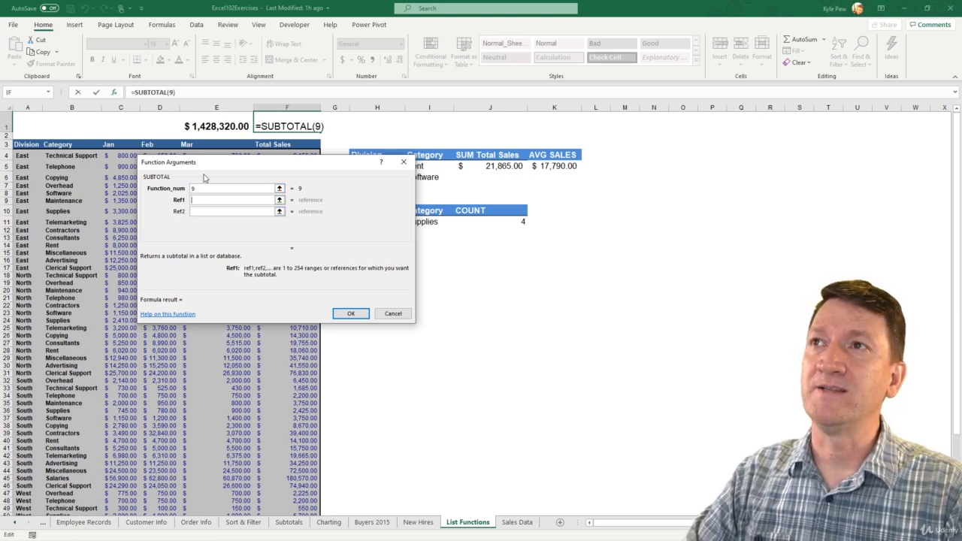
{"action": "left_click_drag", "start_coordinate": [208, 168], "coordinate": [411, 193]}
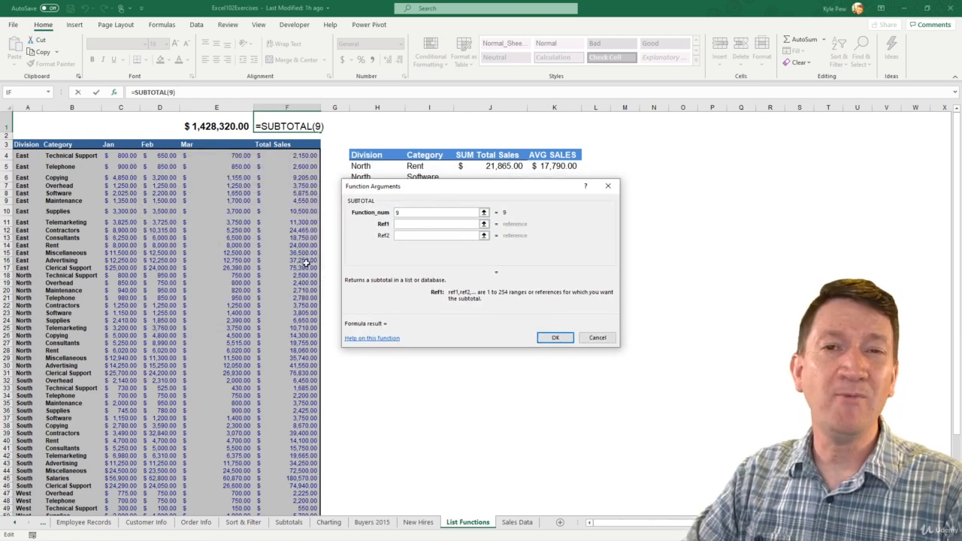
{"action": "left_click", "coordinate": [278, 156]}
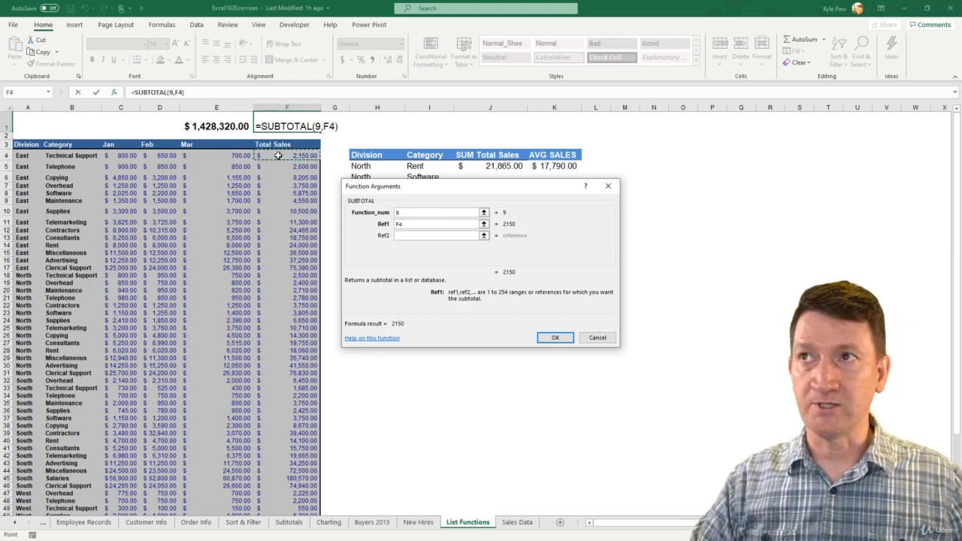
{"action": "key", "text": "ctrl+shift+Down"}
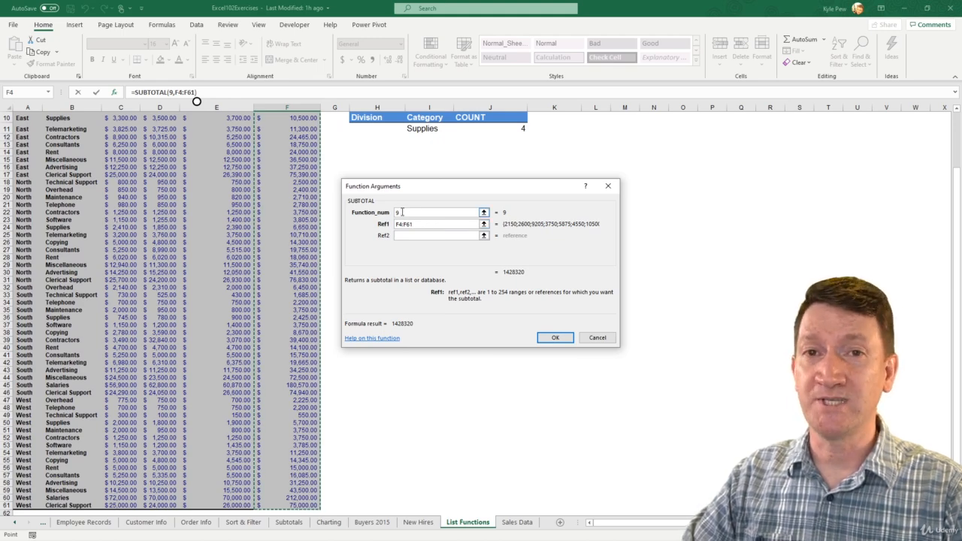
{"action": "left_click", "coordinate": [547, 338]}
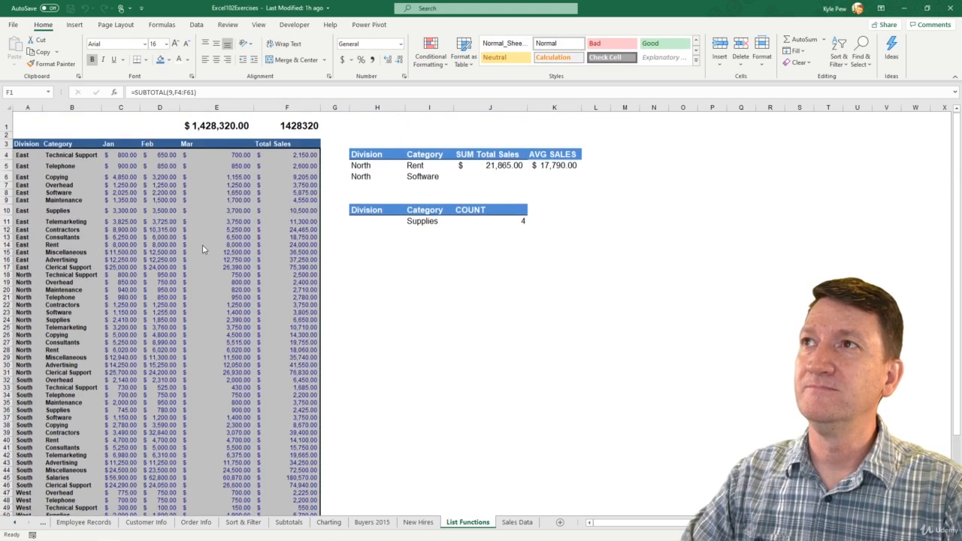
{"action": "left_click", "coordinate": [293, 129]}
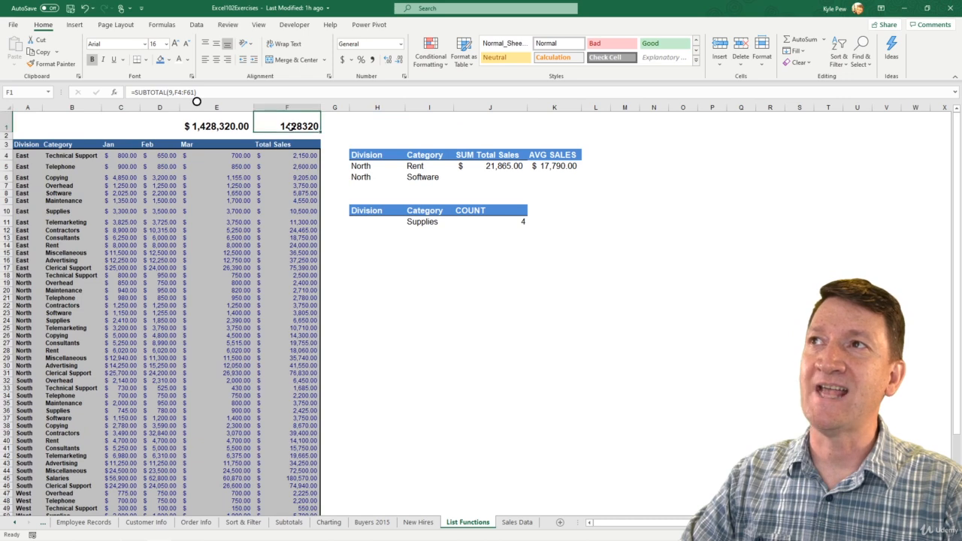
{"action": "left_click", "coordinate": [342, 60]}
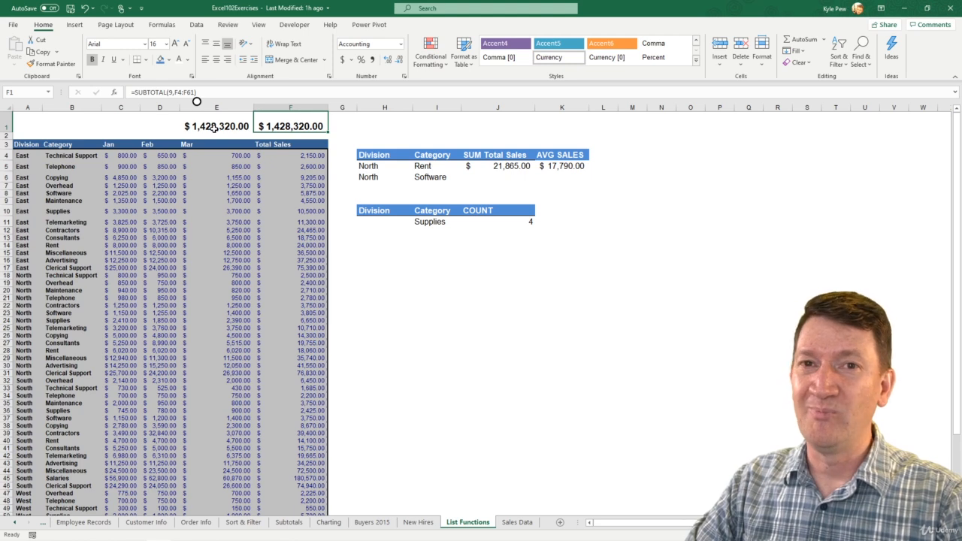
- Turn on filtering for the sales data table's header row
{"action": "left_click", "coordinate": [172, 254]}
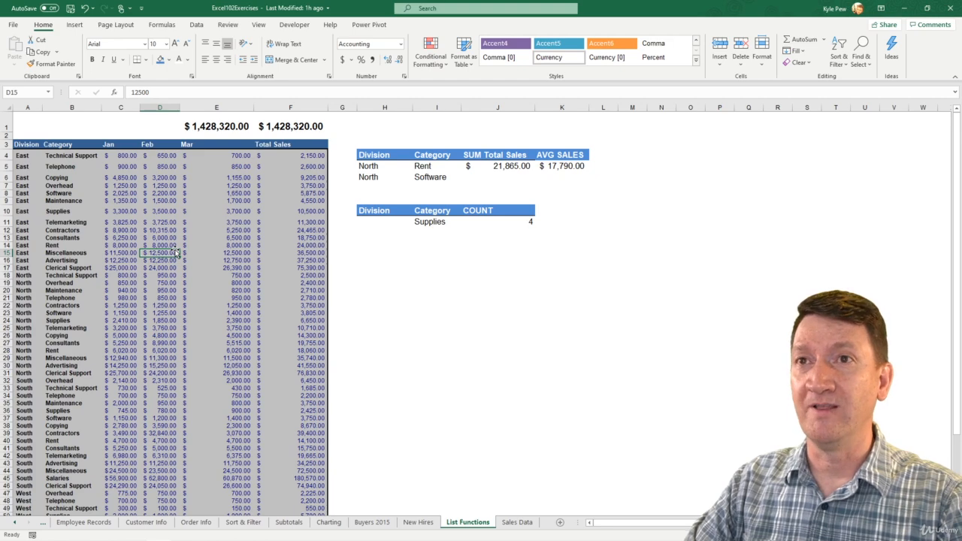
{"action": "left_click", "coordinate": [115, 201]}
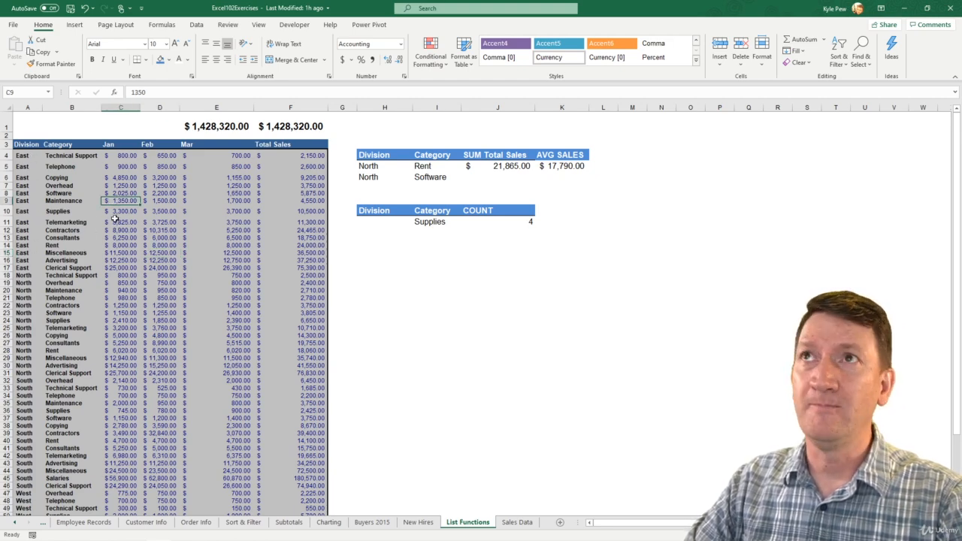
{"action": "left_click", "coordinate": [196, 24]}
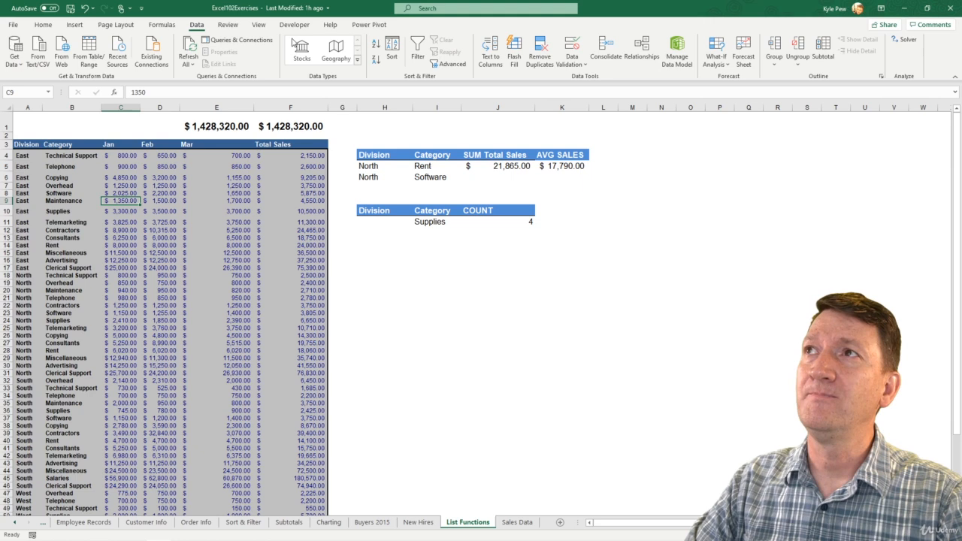
{"action": "left_click", "coordinate": [417, 49]}
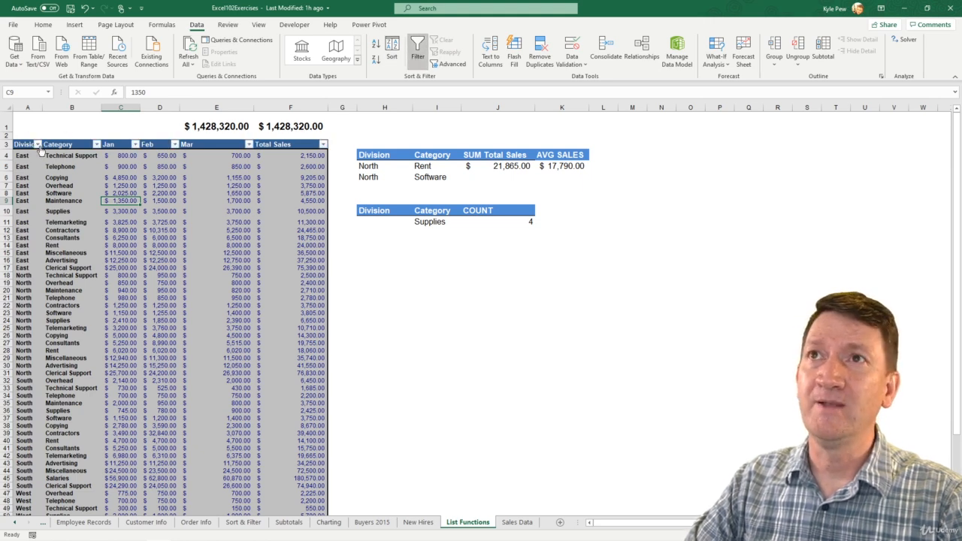
- Filter the Division column to show only East
{"action": "left_click", "coordinate": [38, 145]}
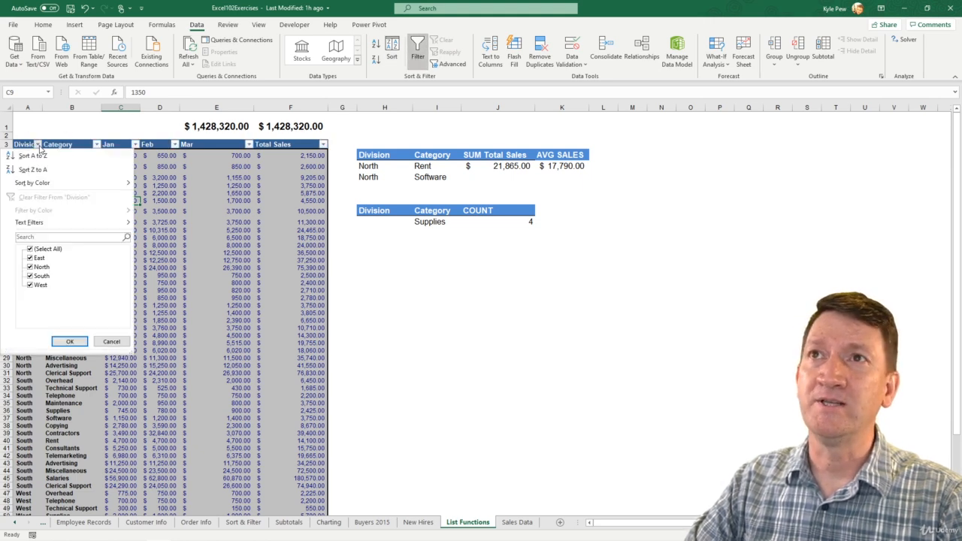
{"action": "left_click", "coordinate": [30, 251]}
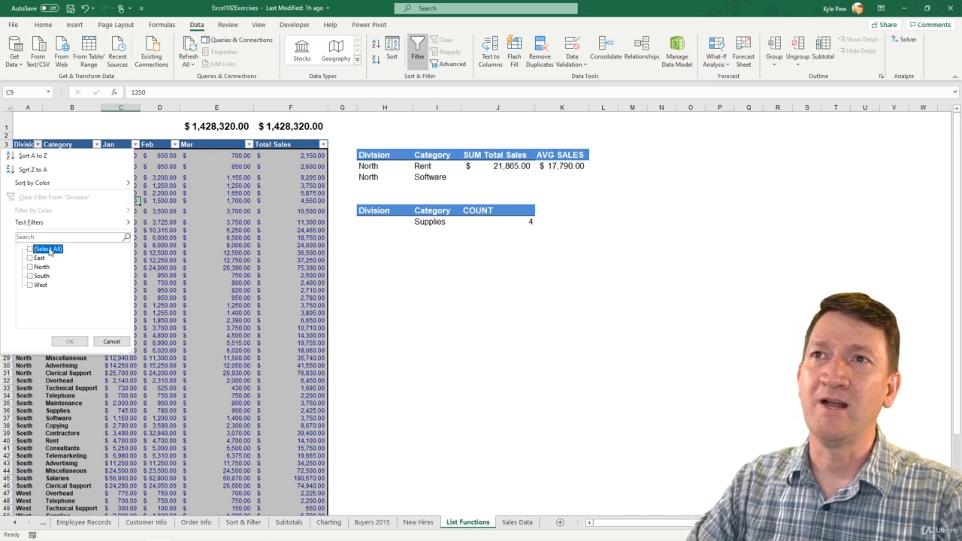
{"action": "left_click", "coordinate": [30, 258]}
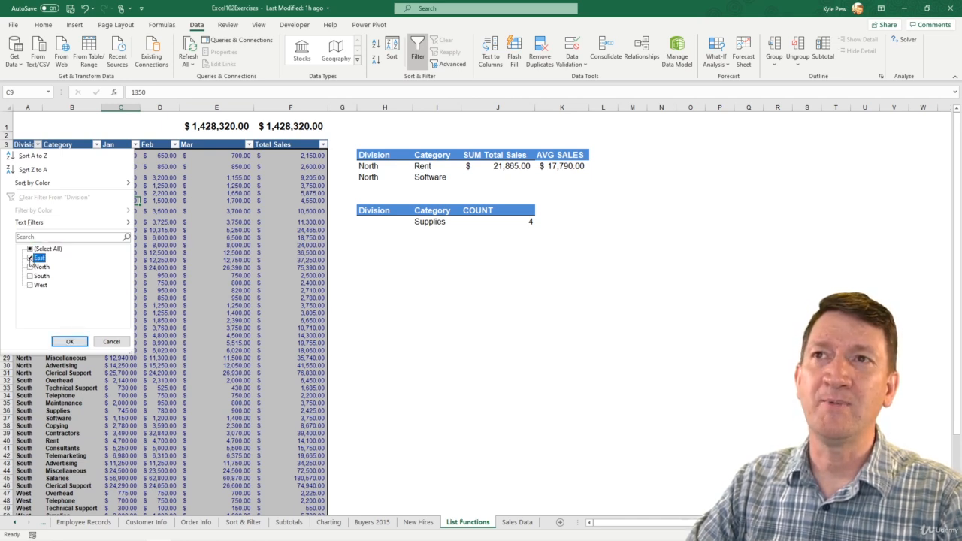
{"action": "left_click", "coordinate": [68, 342]}
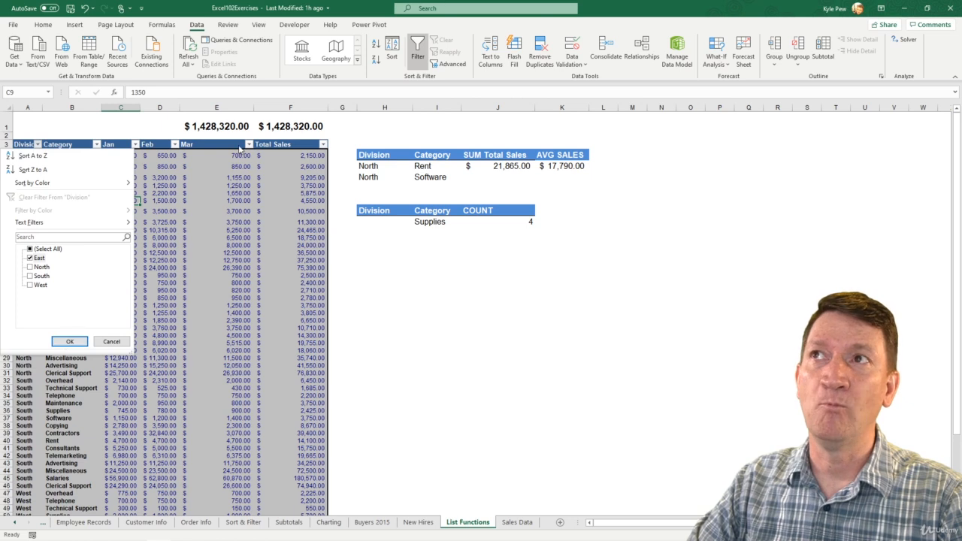
{"action": "left_click", "coordinate": [76, 342]}
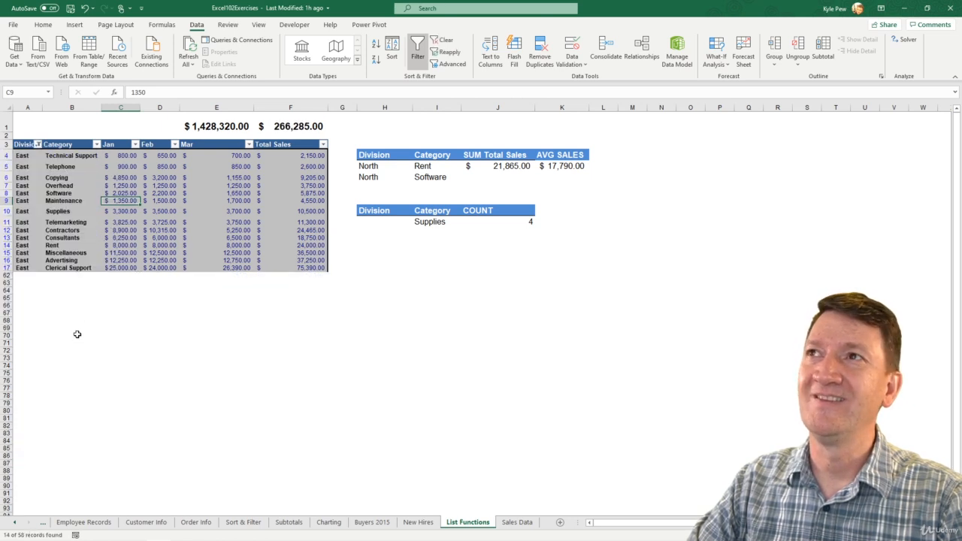